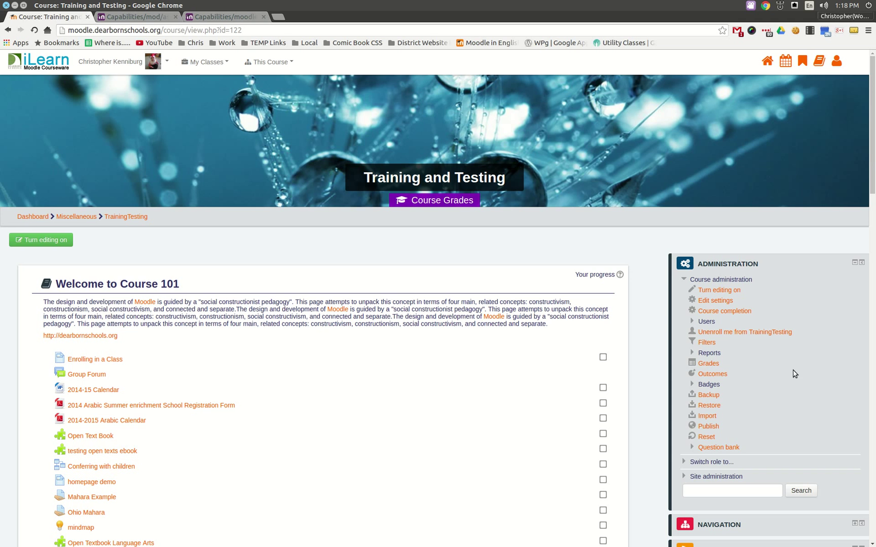
- Open the Training and Testing course Permissions page and filter capabilities by 'grade'
left_click(692, 323)
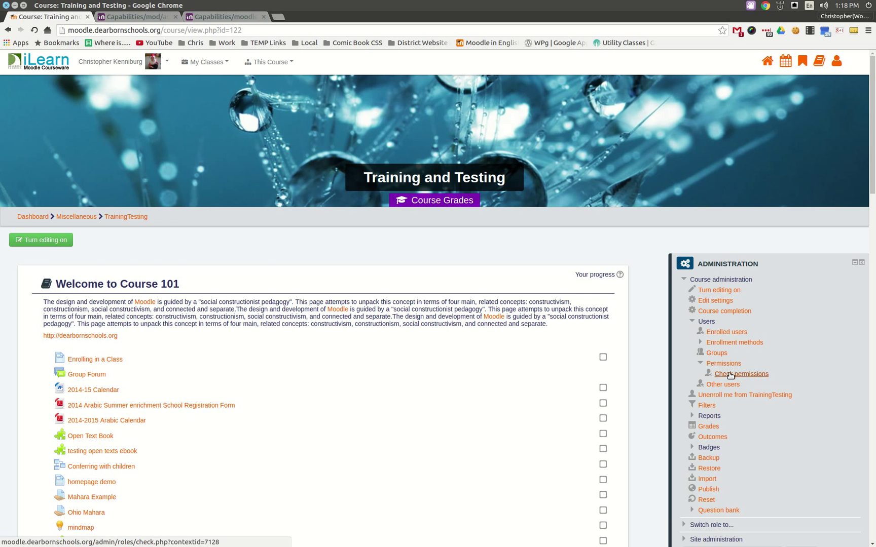
left_click(722, 365)
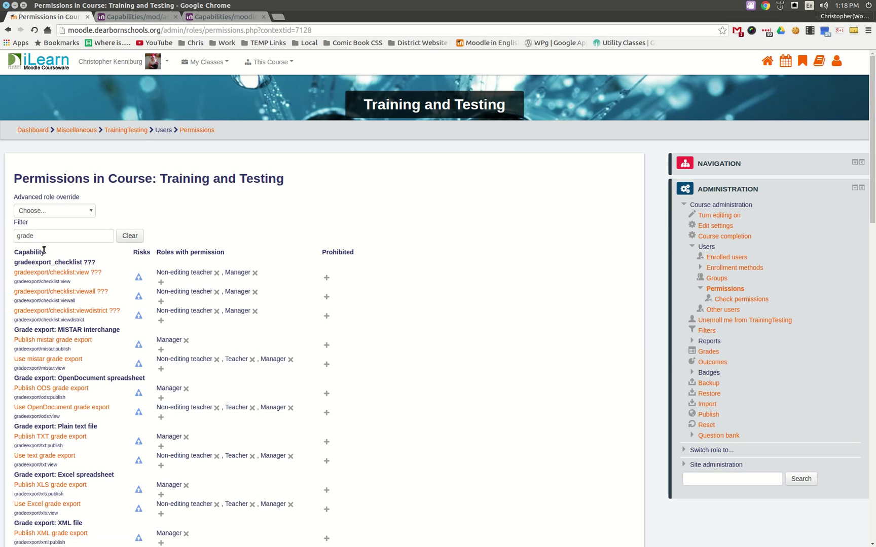
double_click(48, 239)
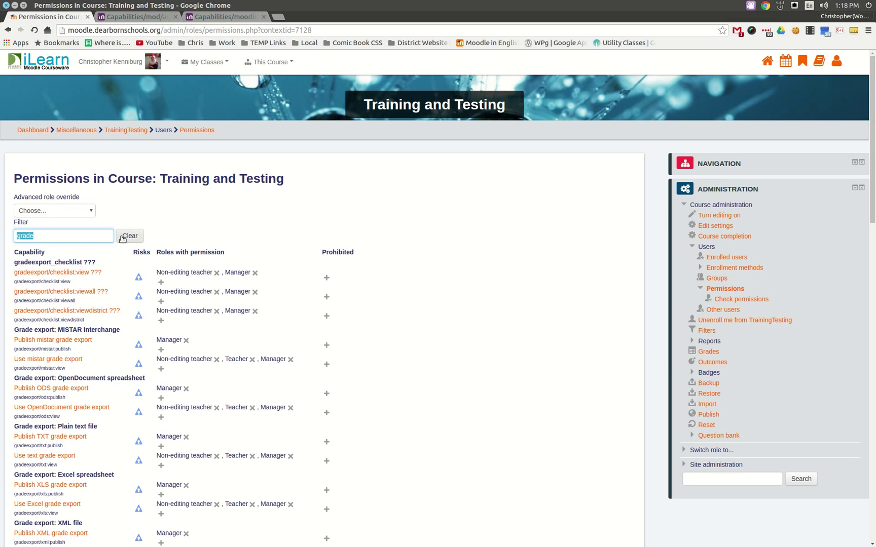
type("grade")
- Remove Non-editing teacher from the 'View grades of other users' capability and confirm with Continue
scroll(369, 359, "down", 5)
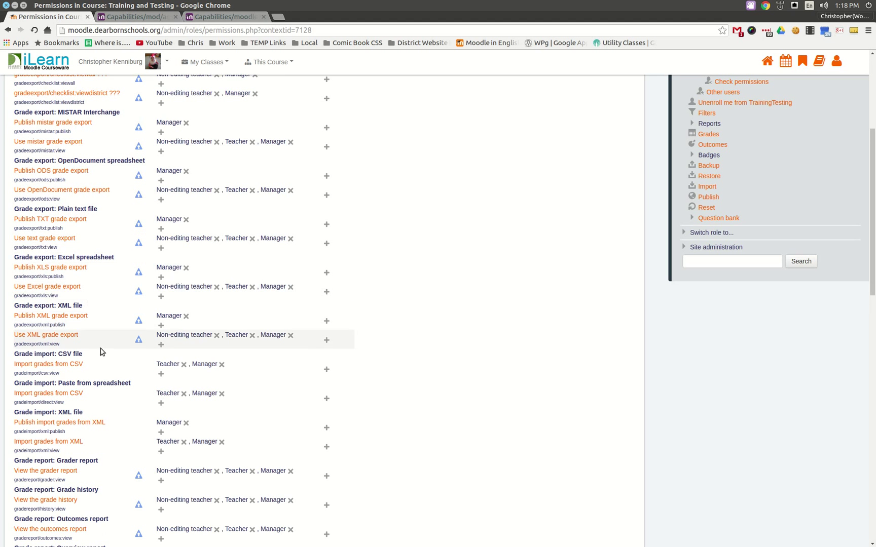
scroll(122, 401, "down", 4)
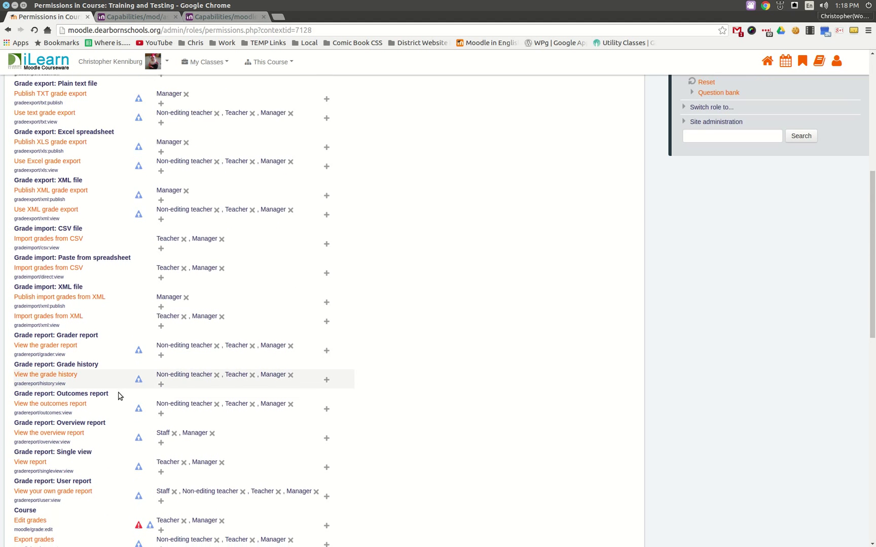
scroll(117, 392, "down", 2)
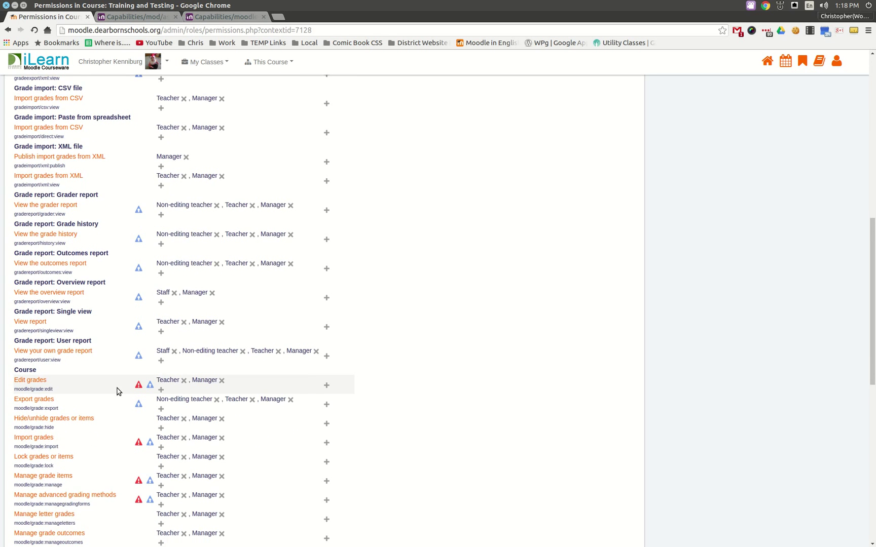
scroll(117, 391, "down", 1)
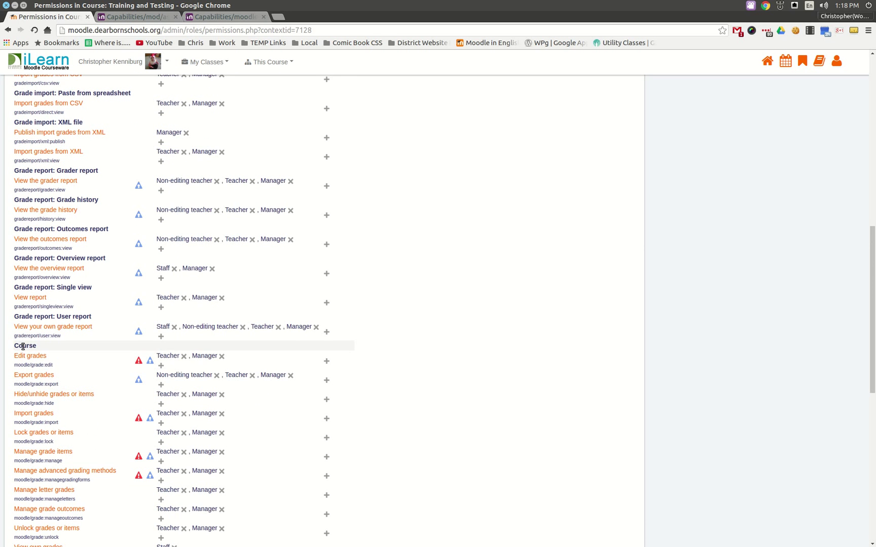
scroll(62, 418, "down", 3)
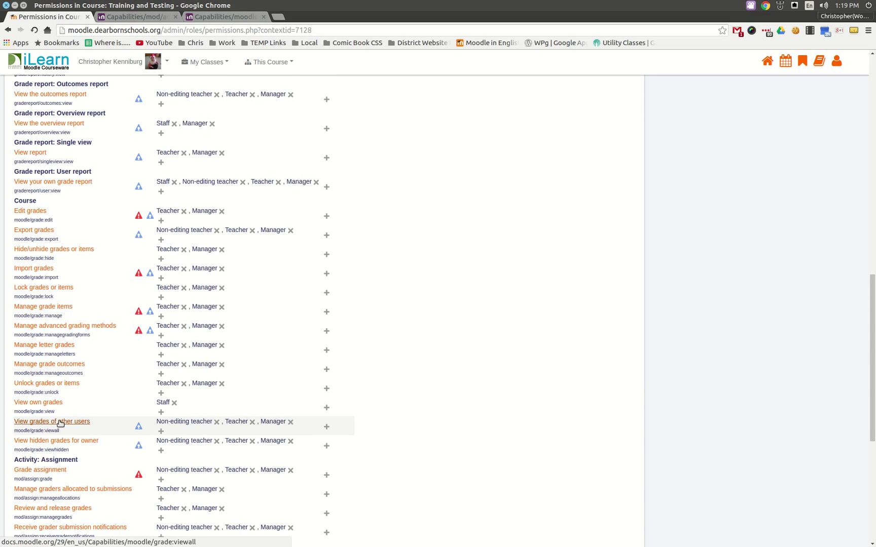
scroll(61, 424, "down", 5)
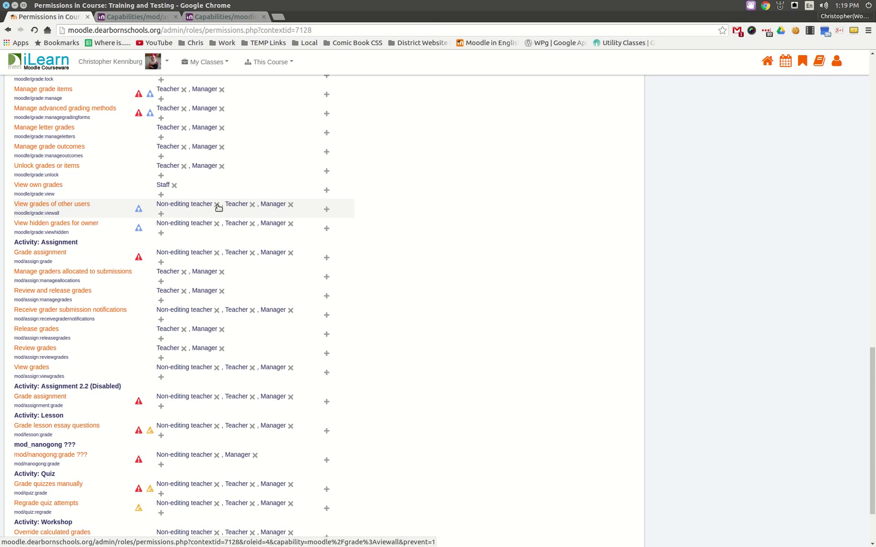
left_click(217, 206)
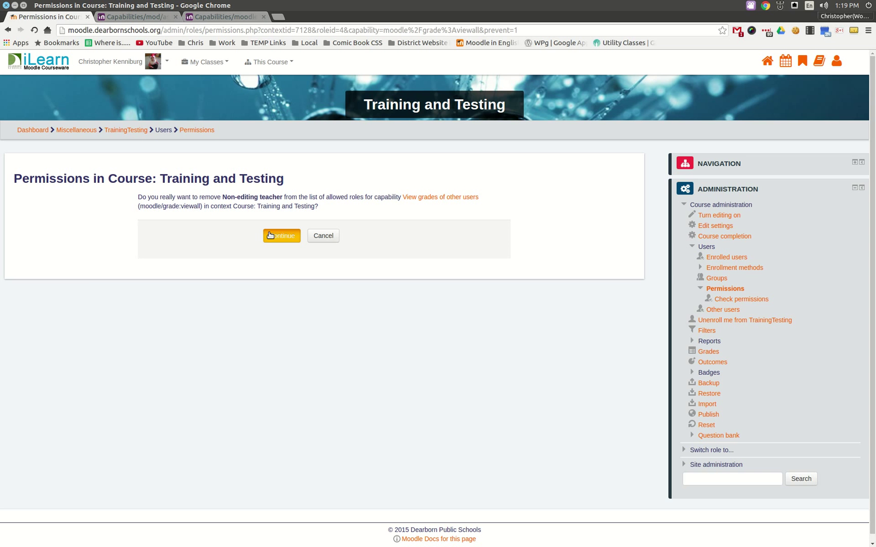
left_click(270, 235)
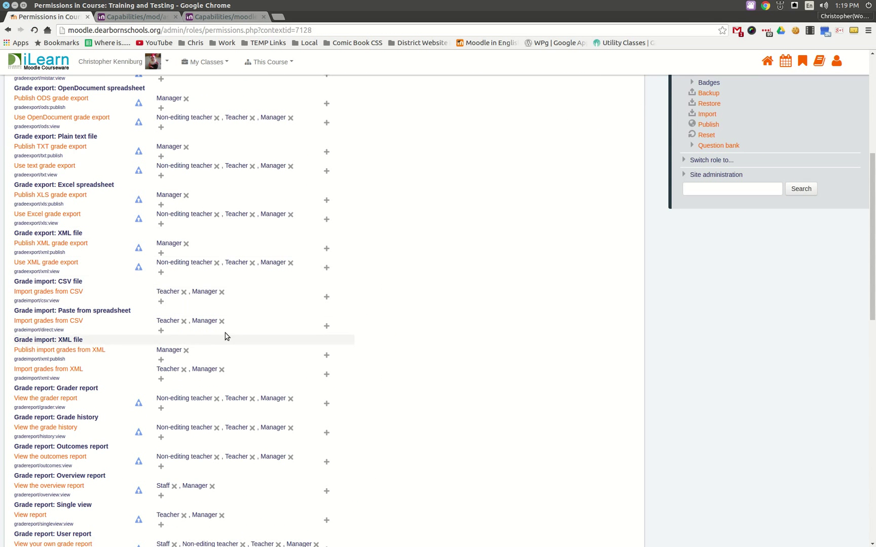
- Remove Non-editing teacher from Activity: Assignment > View grades and confirm with Continue
scroll(255, 273, "down", 4)
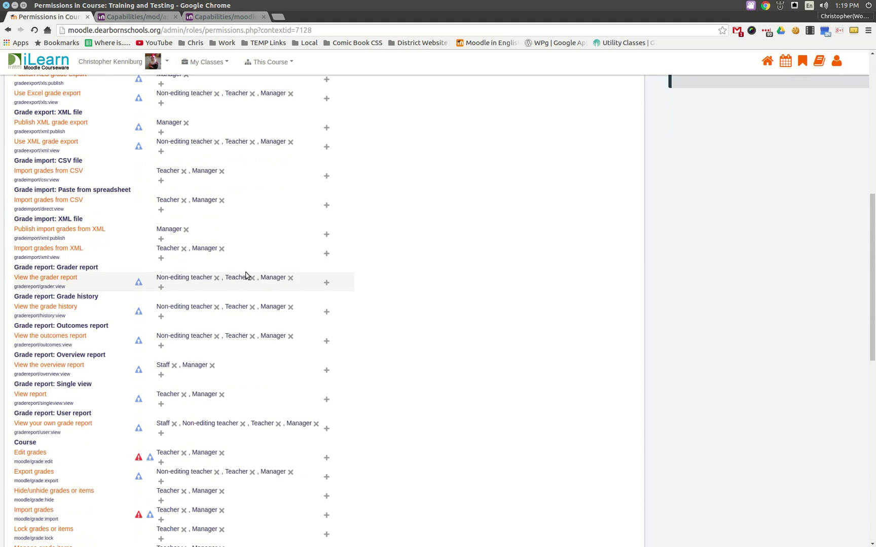
scroll(244, 275, "down", 6)
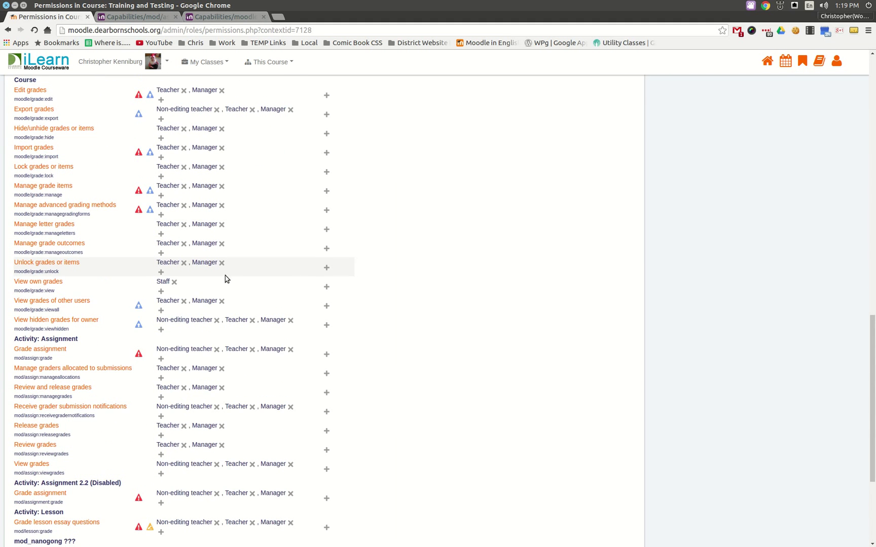
scroll(226, 279, "down", 2)
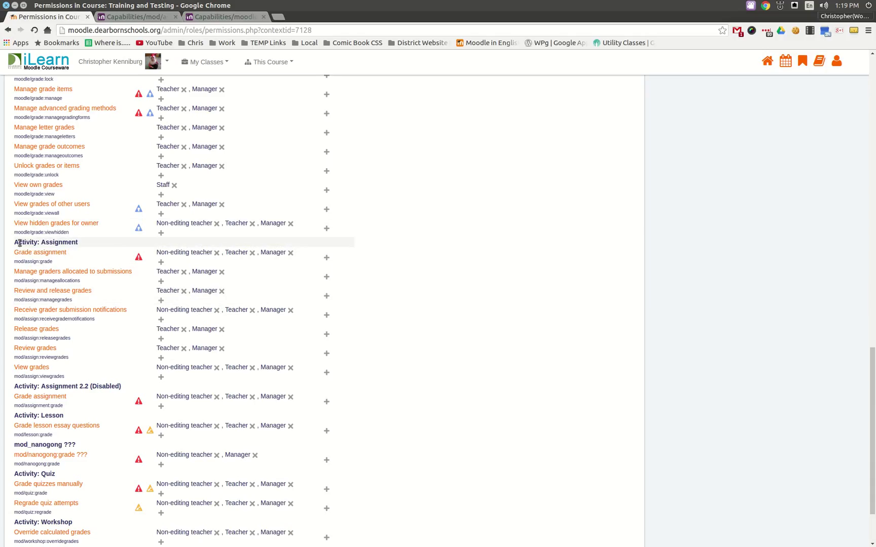
left_click_drag(19, 245, 121, 242)
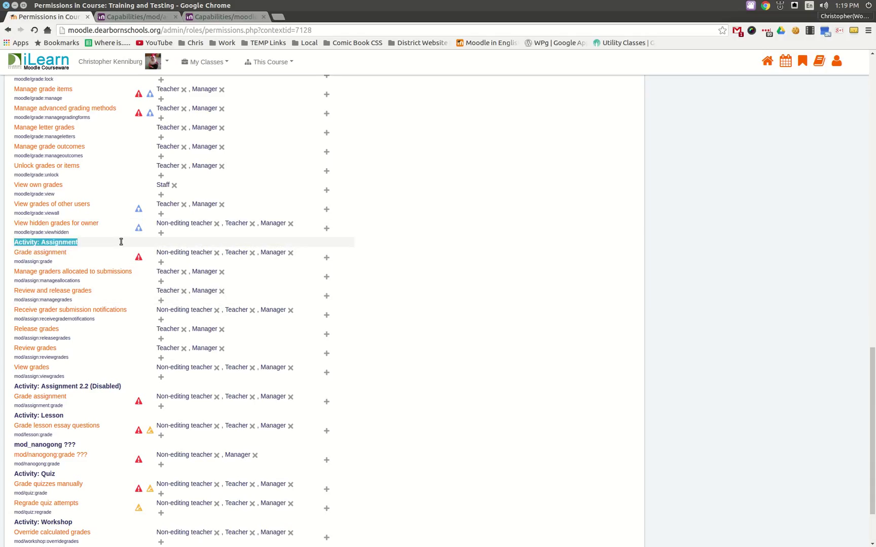
left_click(218, 368)
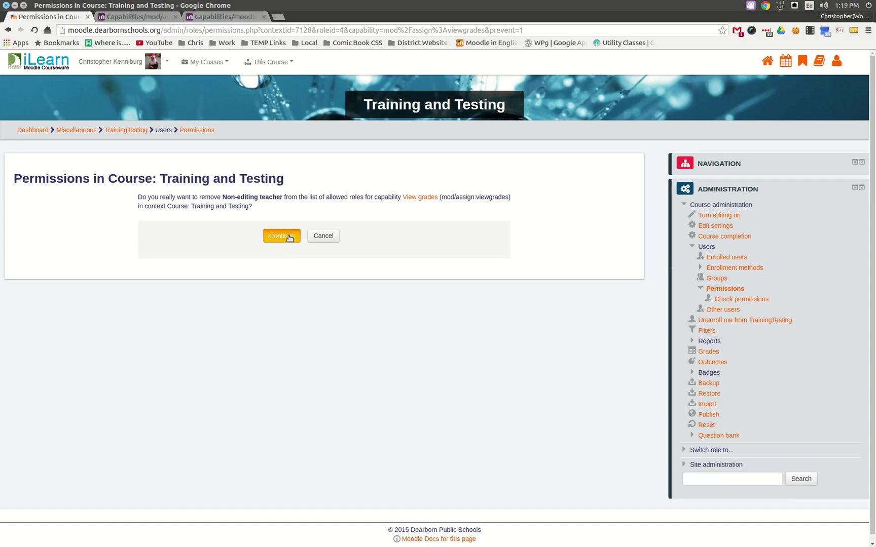
left_click(289, 238)
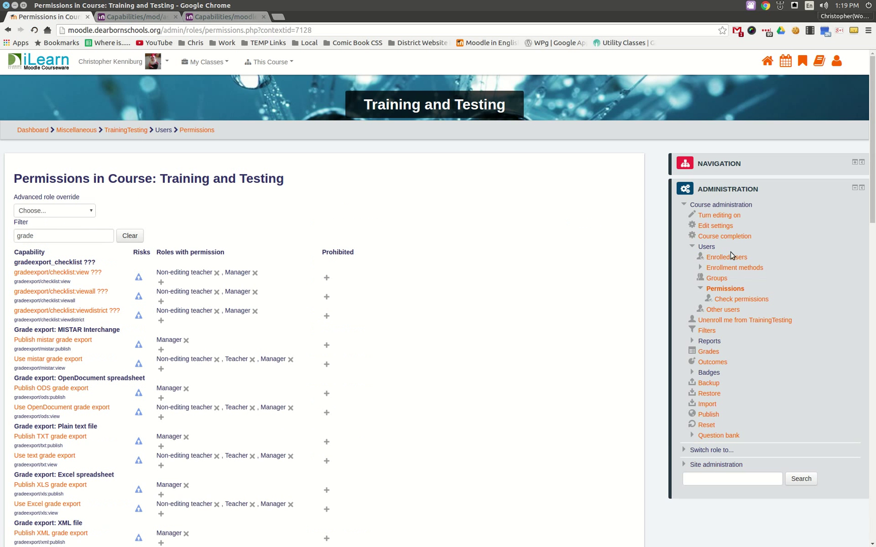
- In Enrolled users, replace the first user's Teacher role with Non-editing teacher, then go to TrainingTesting
left_click(730, 257)
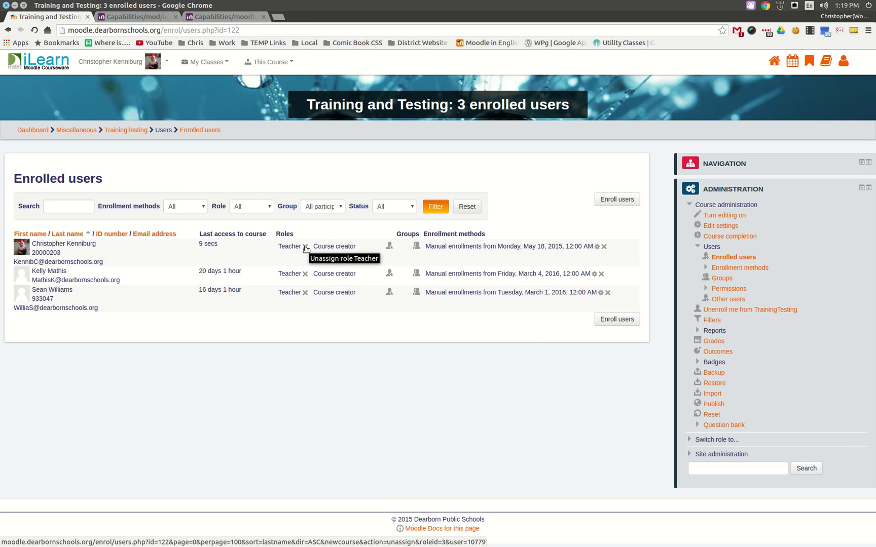
left_click(305, 246)
left_click(418, 336)
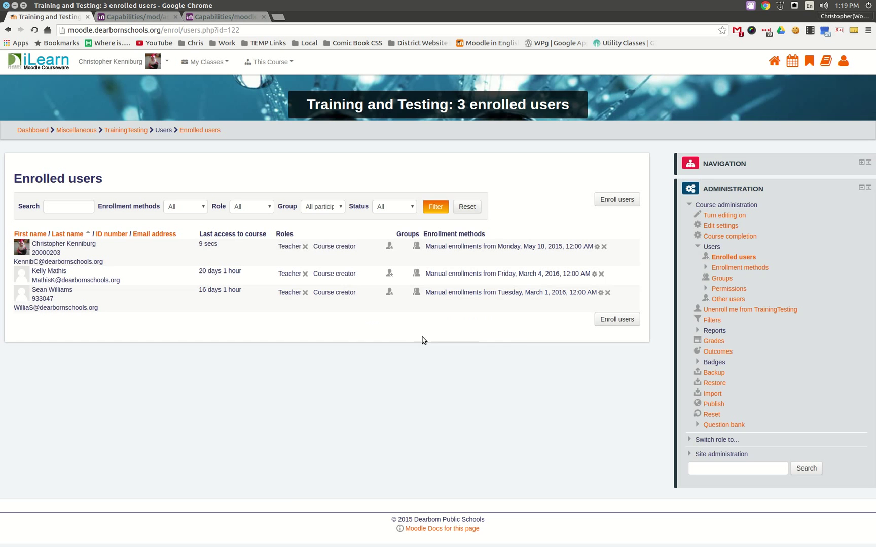
left_click(388, 246)
left_click(387, 294)
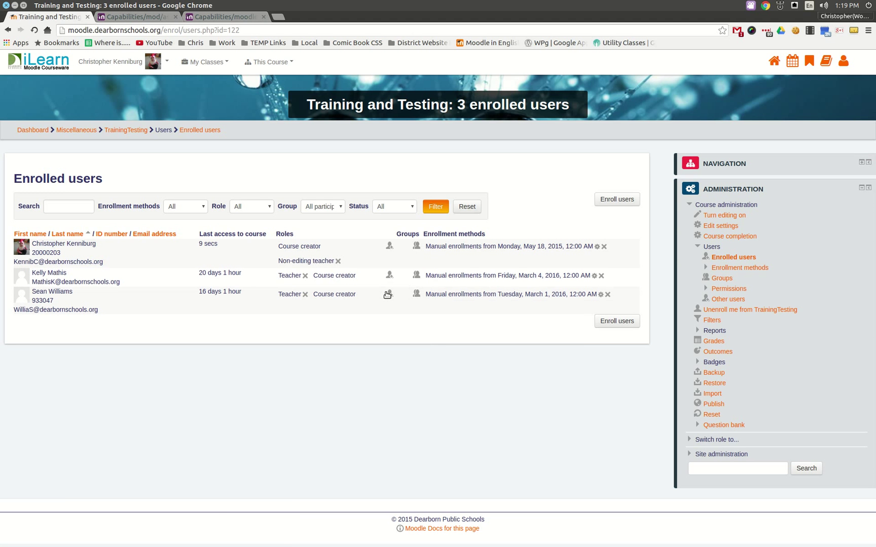
left_click(136, 129)
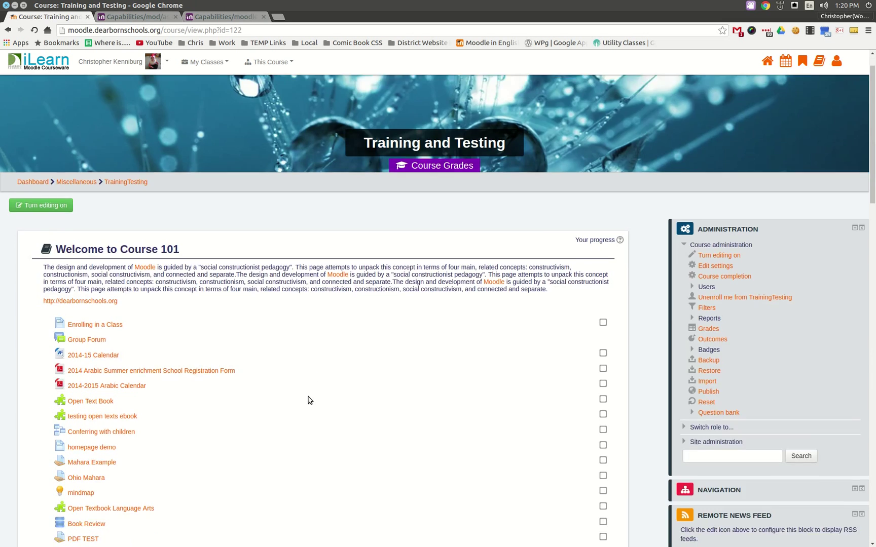
- Expand 'Switch role to...' in the Administration block to list the available roles
scroll(309, 400, "down", 5)
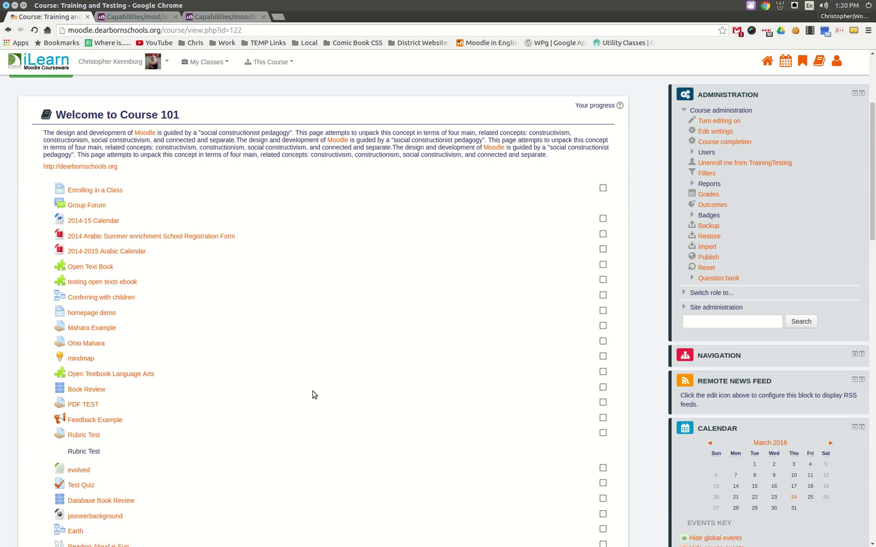
scroll(314, 394, "up", 3)
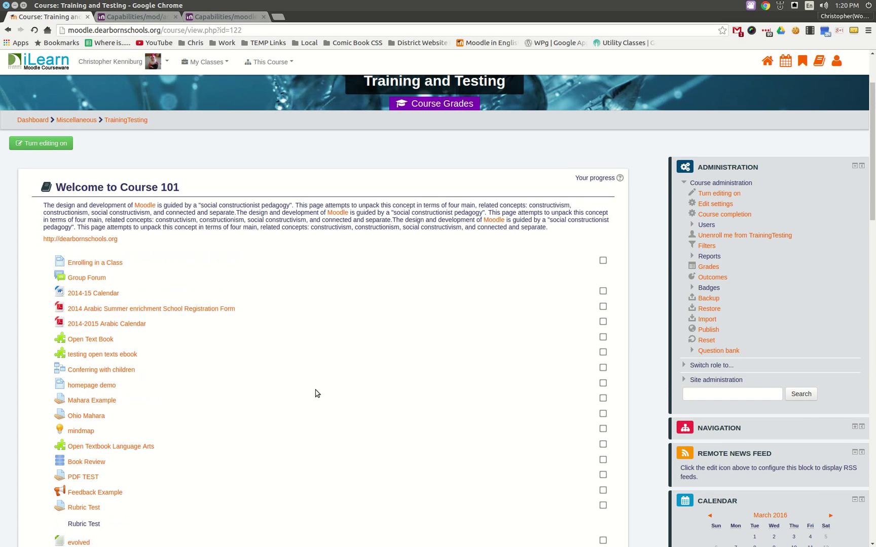
left_click(686, 380)
left_click(684, 365)
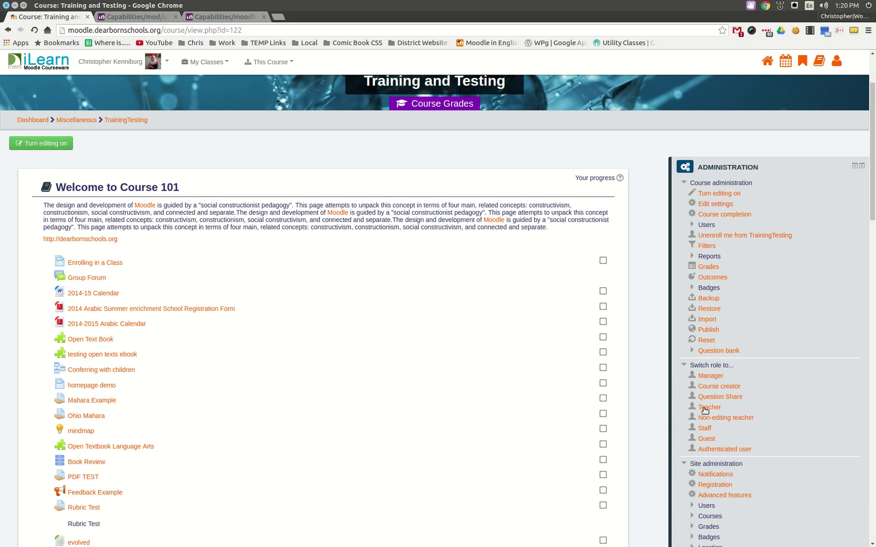
- Switch the course view to the Non-editing teacher role
left_click(715, 418)
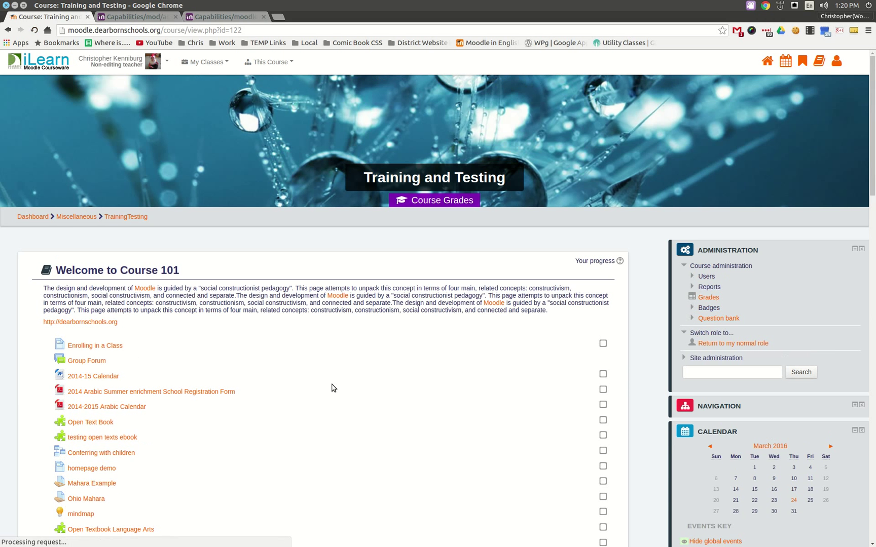
scroll(321, 385, "down", 4)
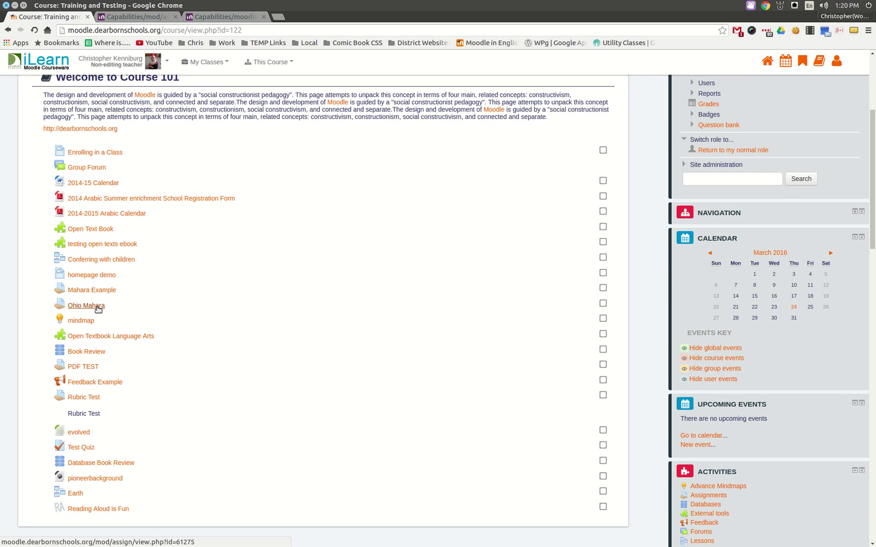
scroll(568, 364, "up", 4)
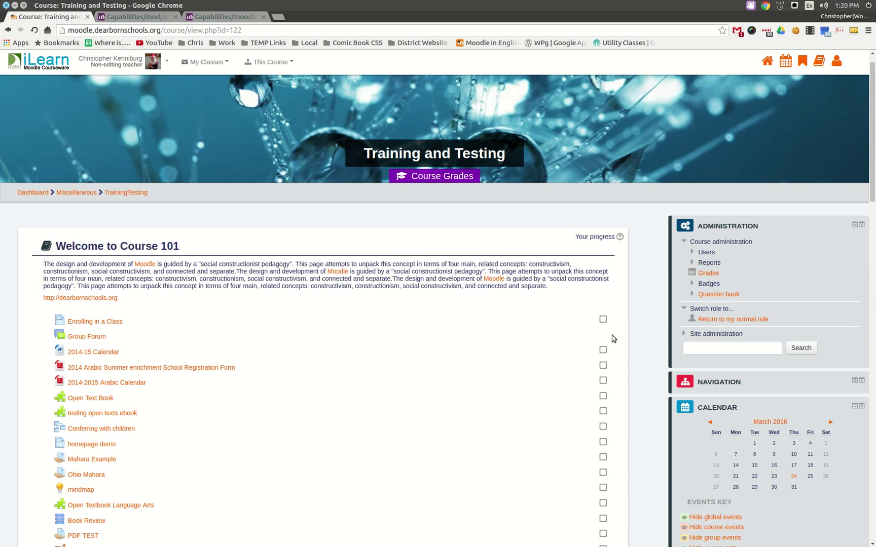
- Try opening Grades, confirm the permission error appears, and go back to the course page
left_click(706, 273)
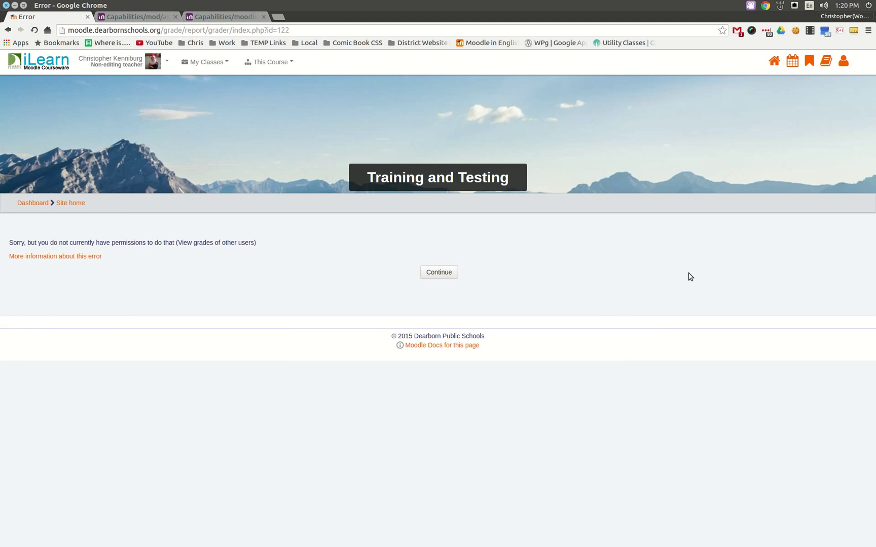
left_click_drag(13, 244, 249, 247)
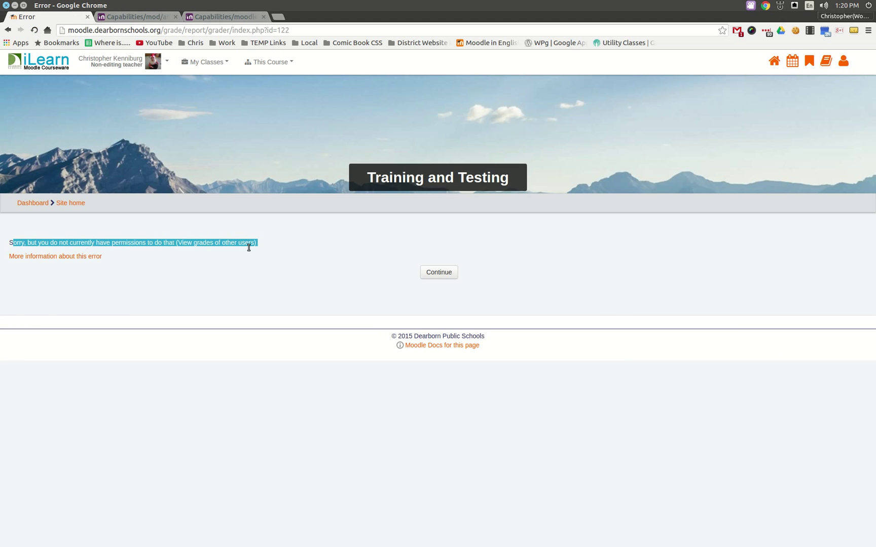
right_click(287, 260)
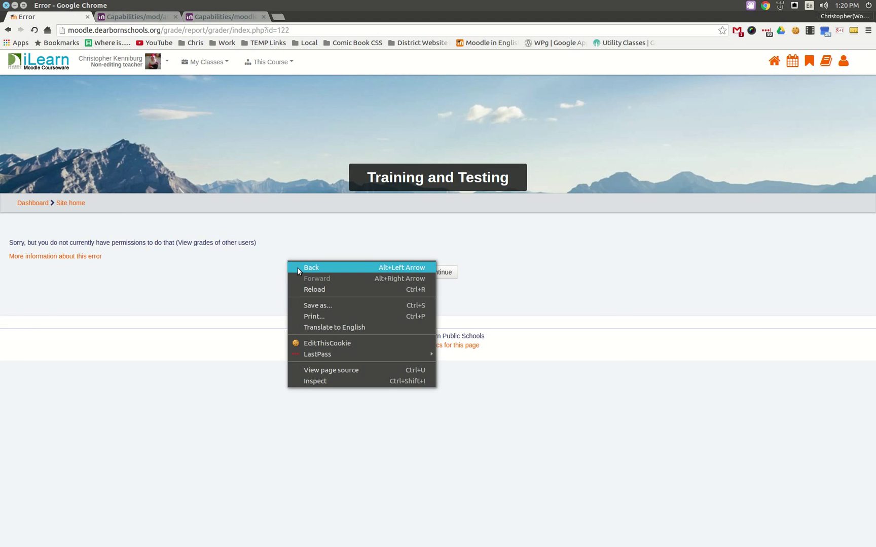
left_click(297, 267)
scroll(252, 427, "down", 3)
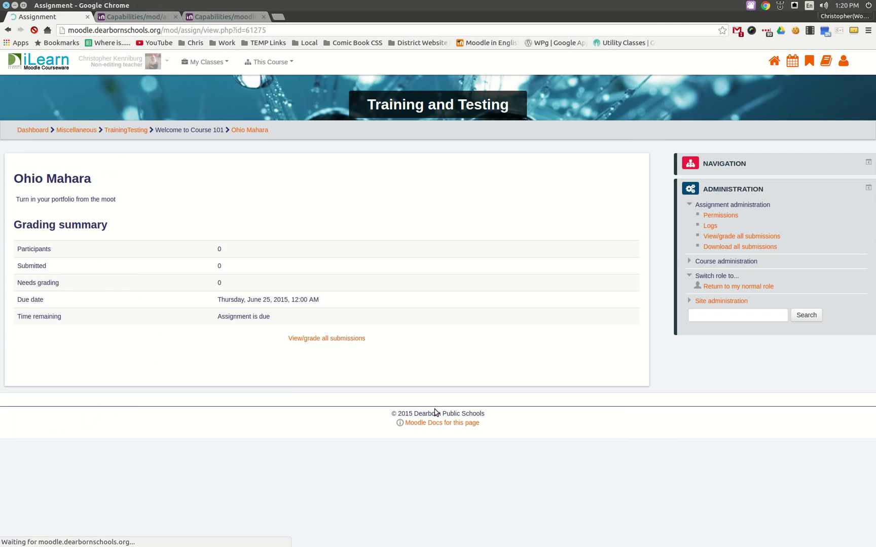
left_click(350, 342)
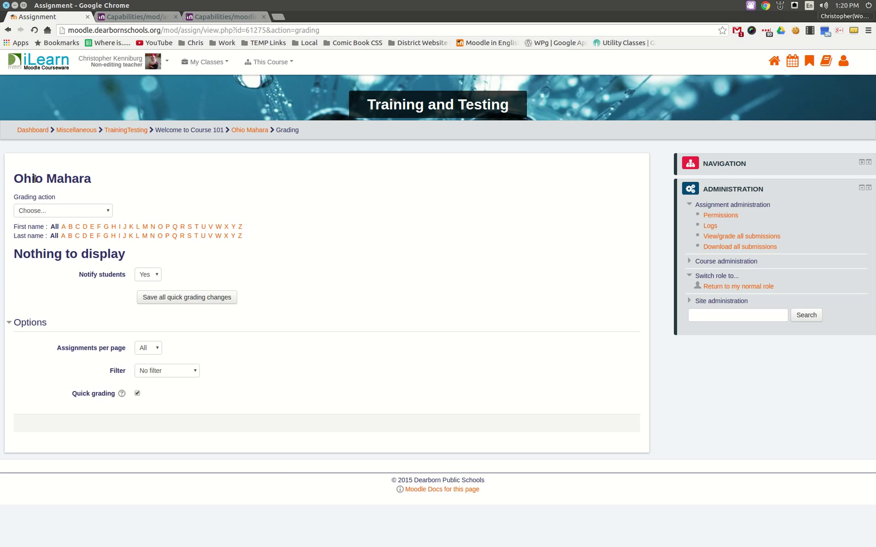
left_click(106, 213)
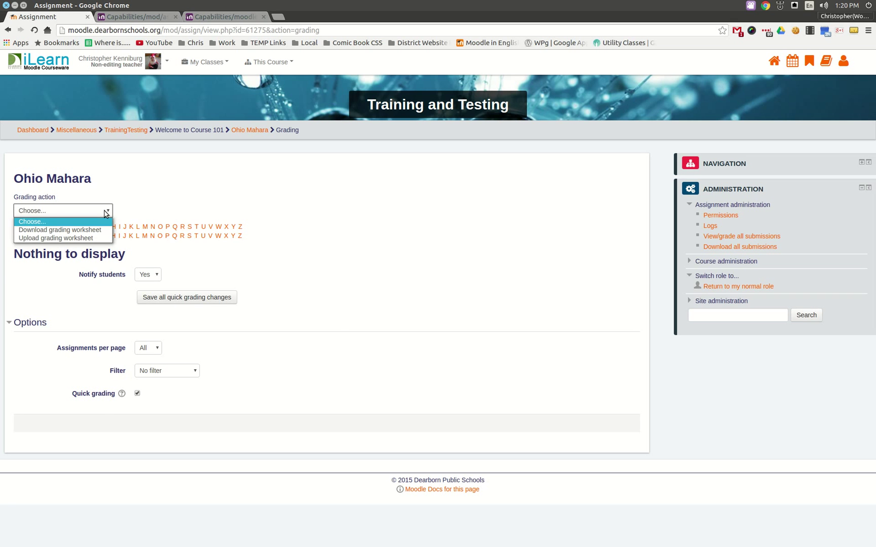
left_click(234, 175)
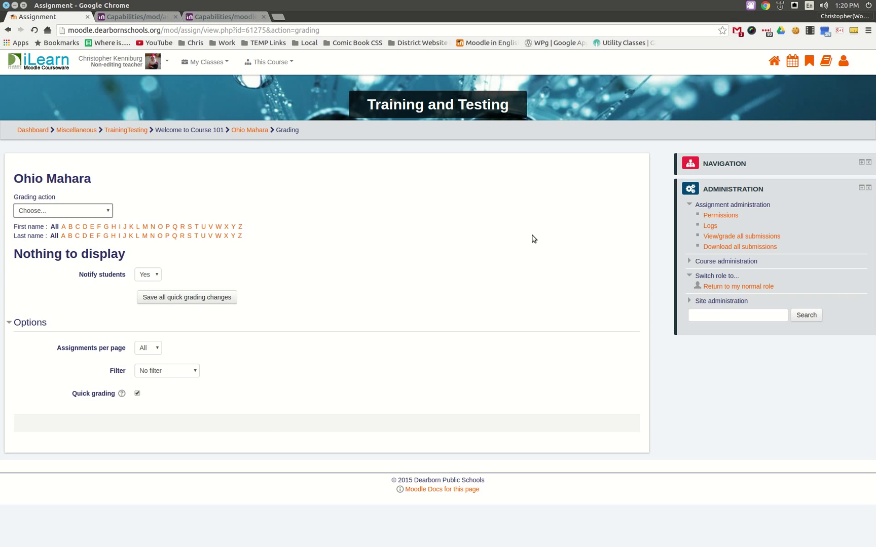
right_click(484, 223)
left_click(508, 232)
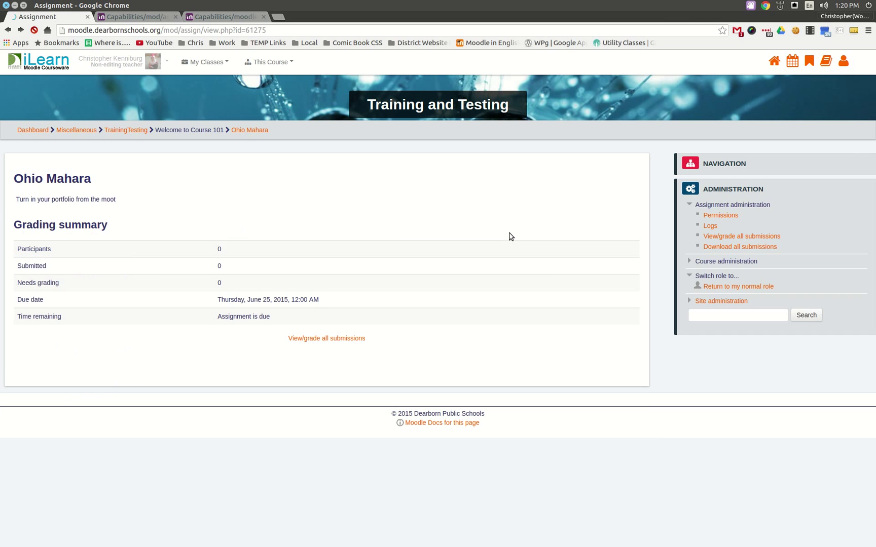
right_click(399, 240)
left_click(435, 253)
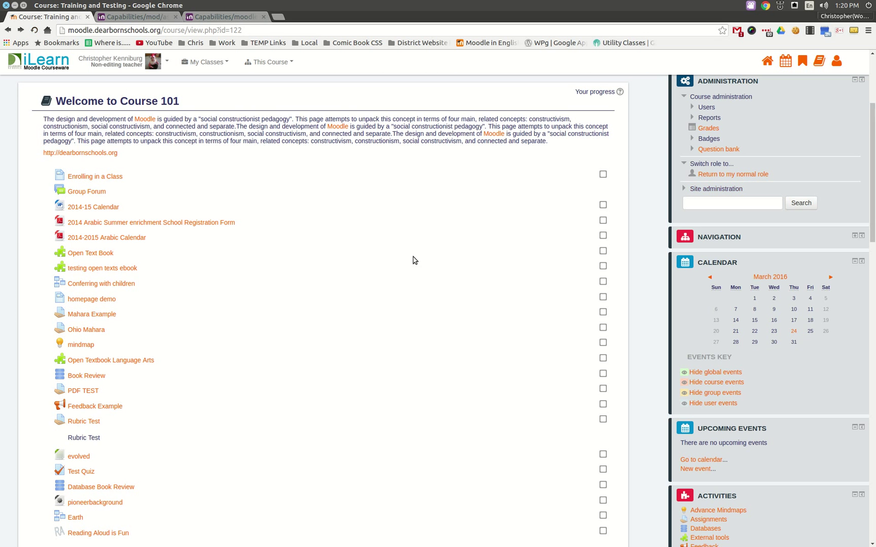
- Check Rubric Test's View/grade all submissions page, then go back twice to the course page
scroll(273, 389, "down", 4)
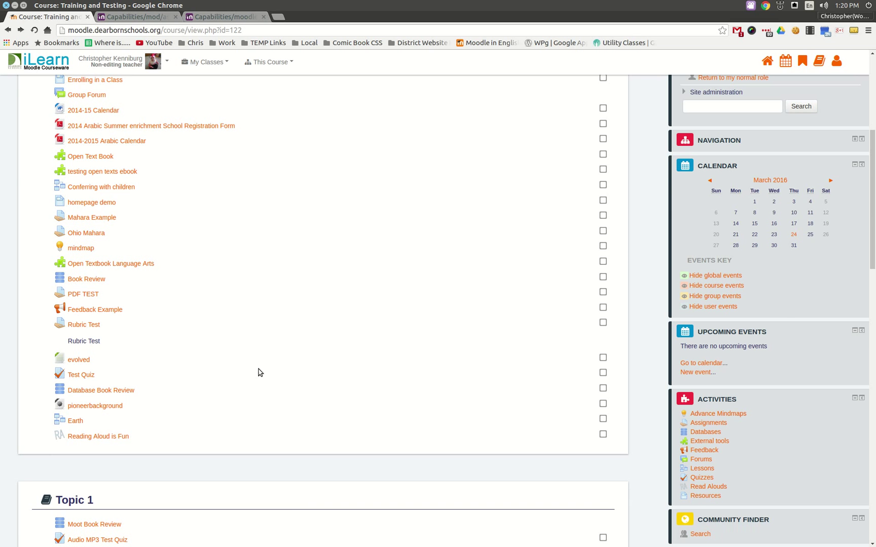
left_click(89, 325)
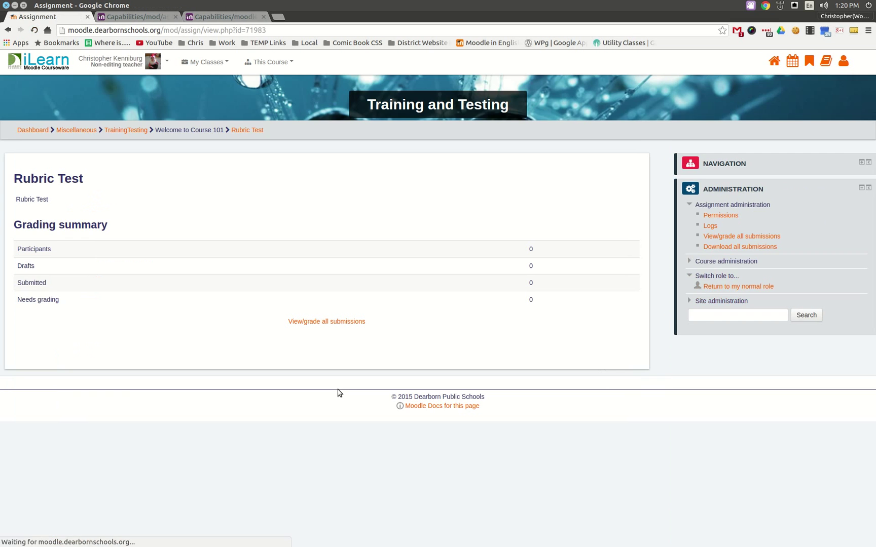
left_click(340, 322)
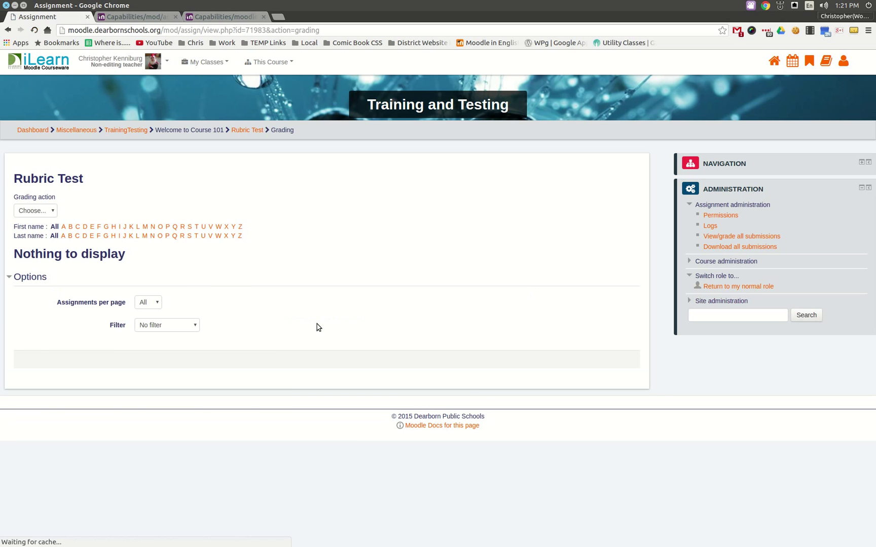
right_click(319, 268)
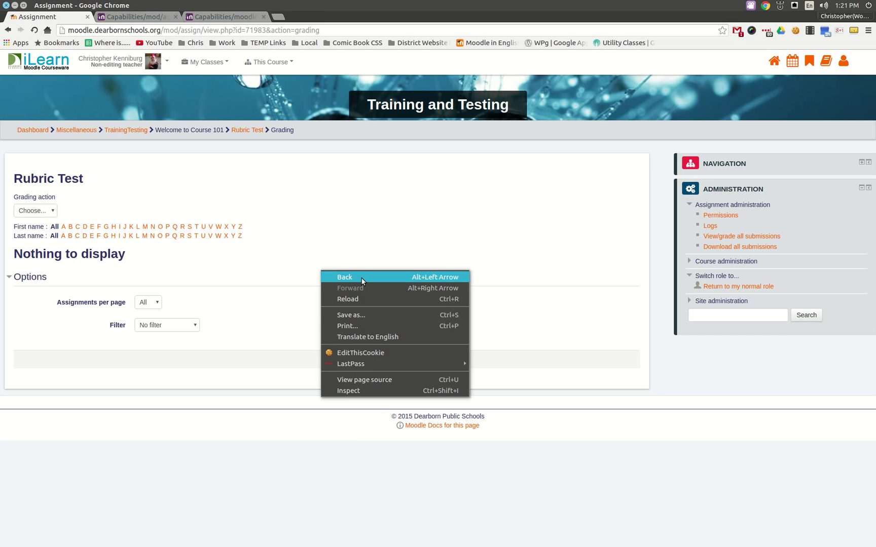
left_click(361, 278)
right_click(190, 279)
left_click(213, 285)
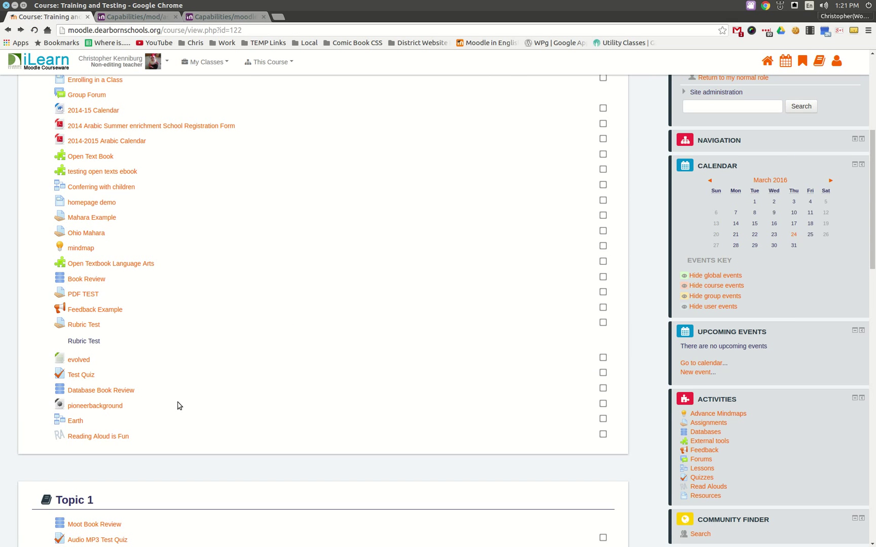
- Return to the normal role and open the course's Users > Permissions page
scroll(175, 403, "down", 3)
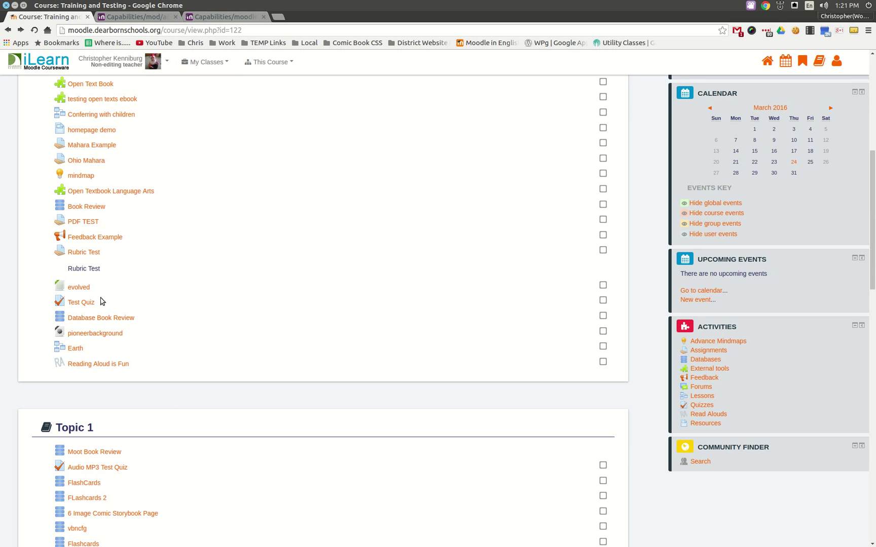
scroll(396, 367, "up", 10)
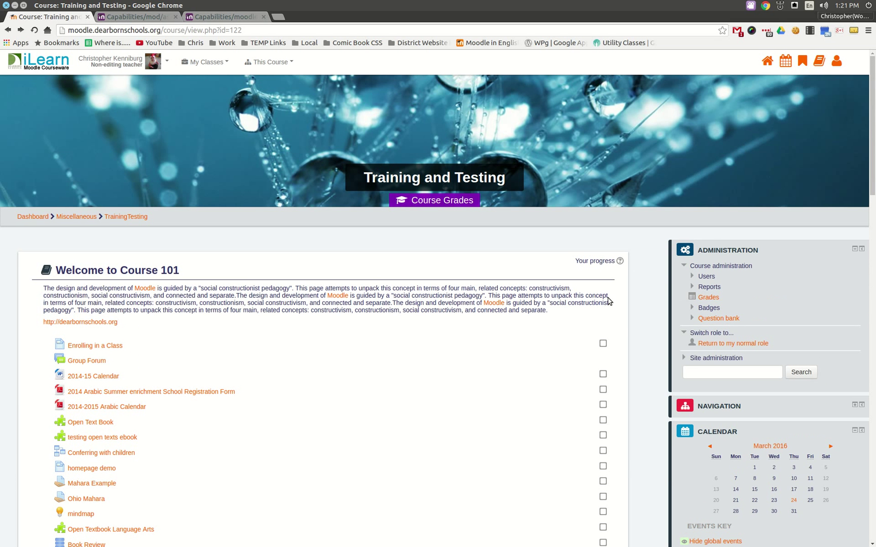
left_click(719, 343)
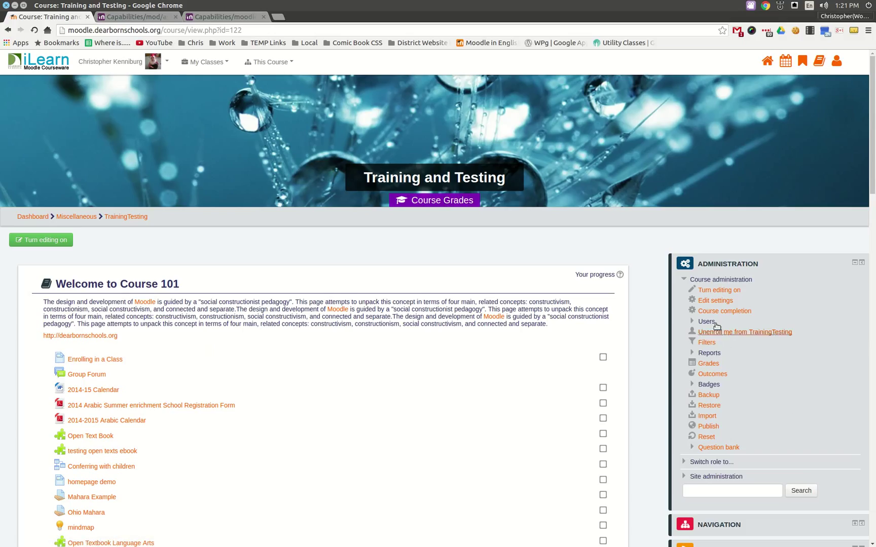
left_click(694, 323)
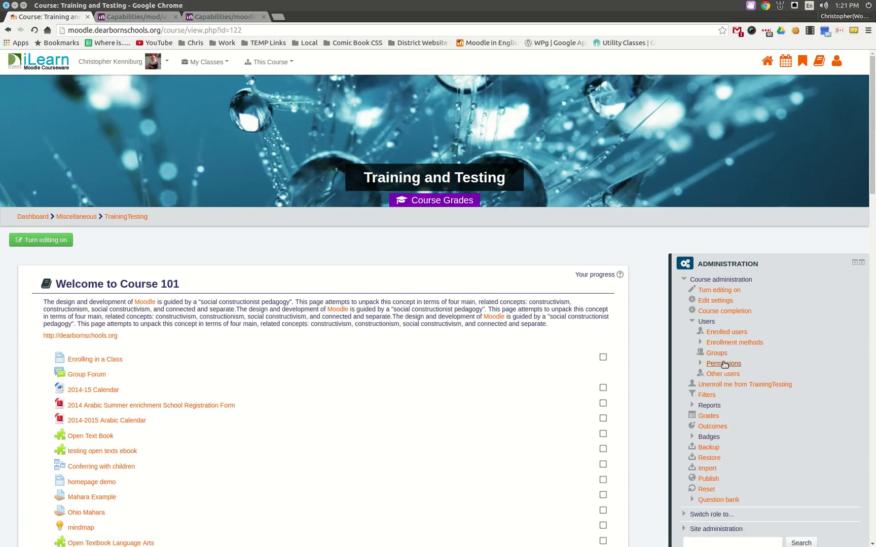
left_click(723, 364)
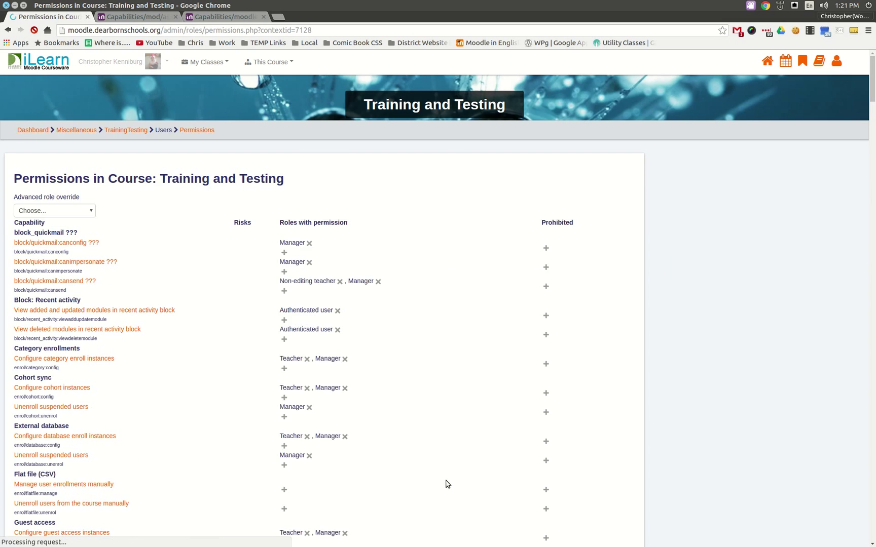
scroll(465, 354, "down", 6)
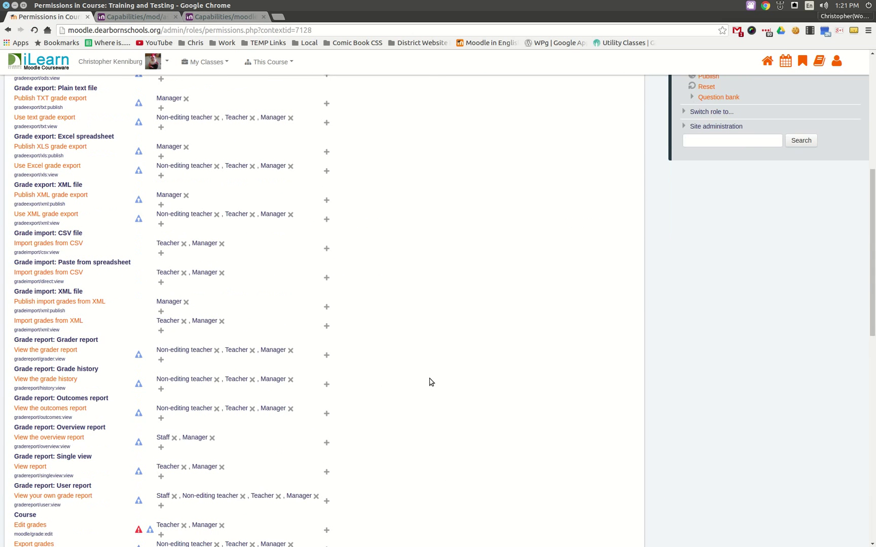
scroll(429, 386, "down", 2)
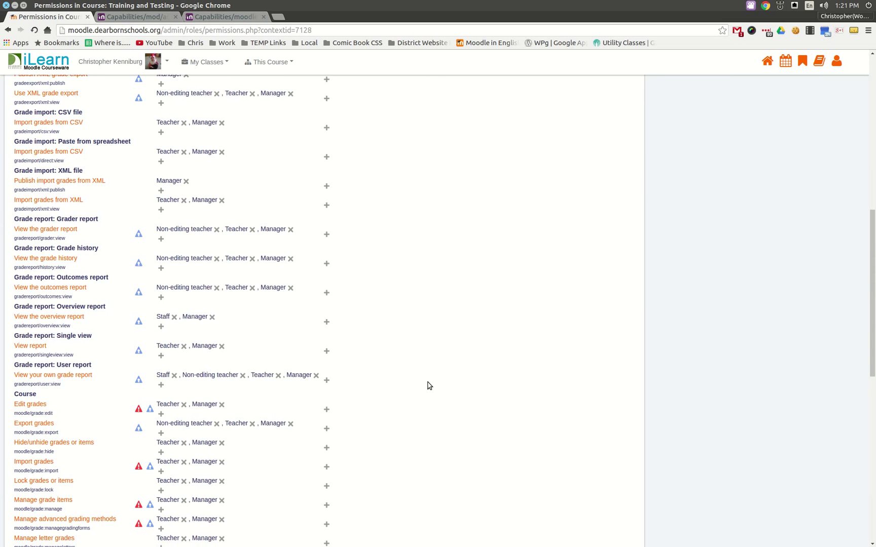
scroll(428, 385, "down", 3)
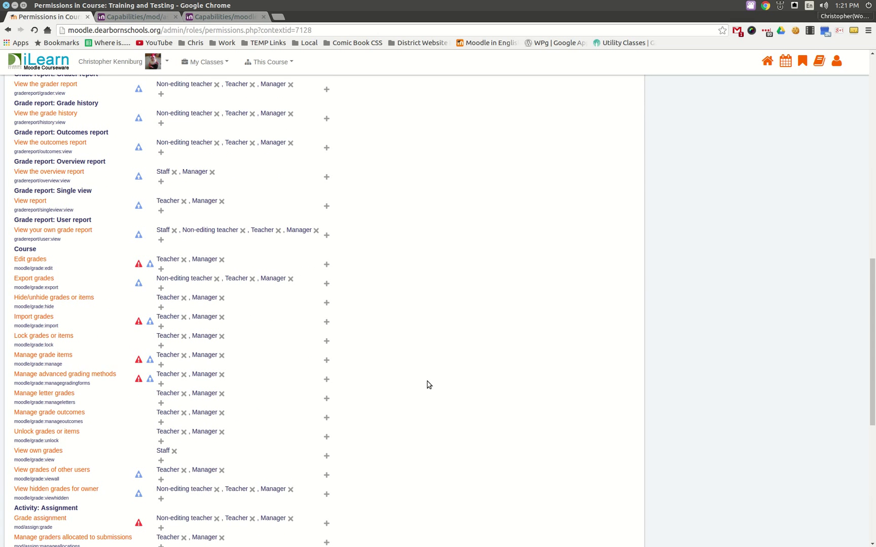